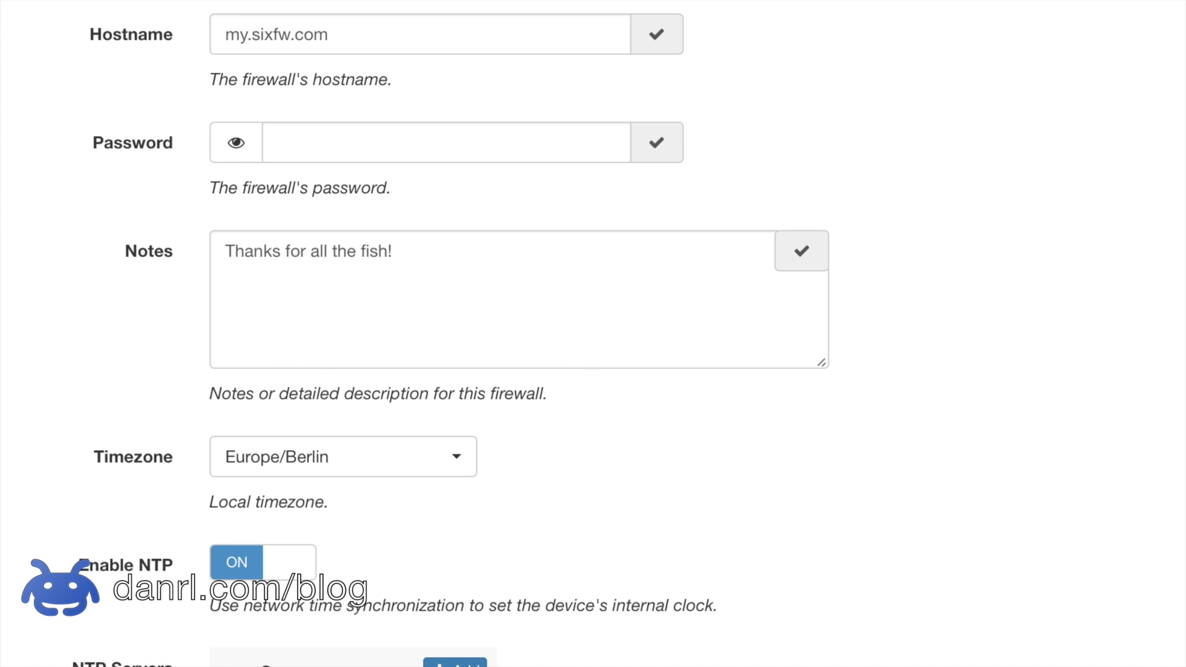
Step: Enter and save a new firewall password, revealing it once to verify before masking it again
{"action": "left_click", "coordinate": [360, 150]}
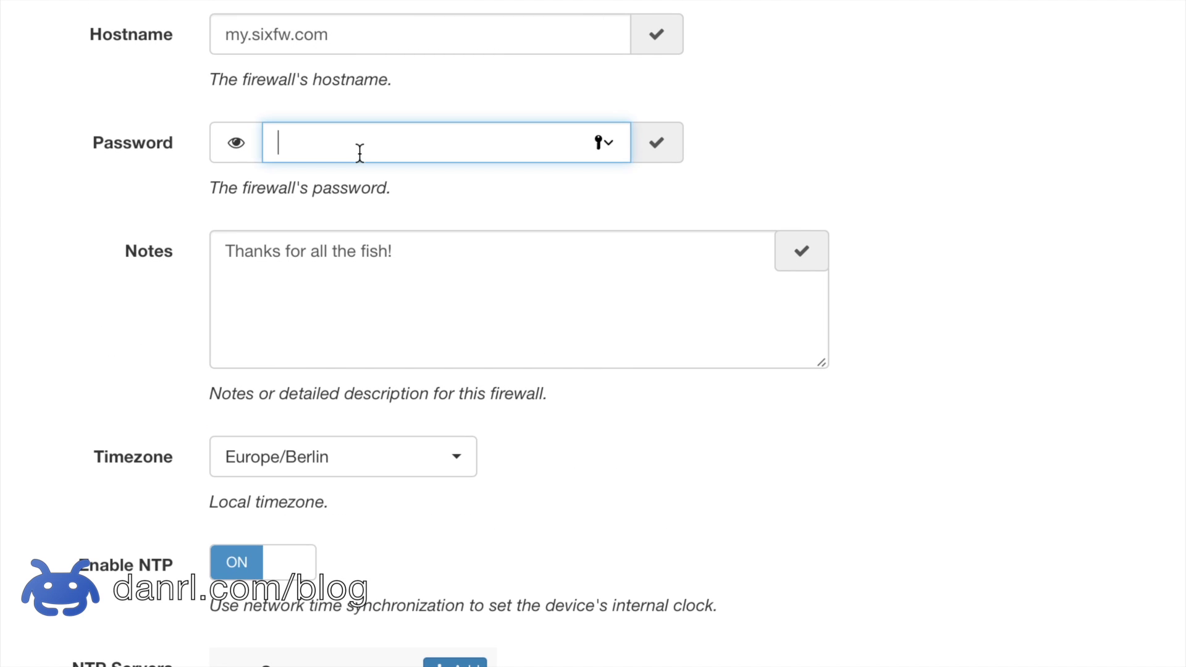
{"action": "type", "text": "••xfw"}
{"action": "key", "text": "Return"}
{"action": "left_click", "coordinate": [232, 150]}
{"action": "left_click", "coordinate": [232, 150]}
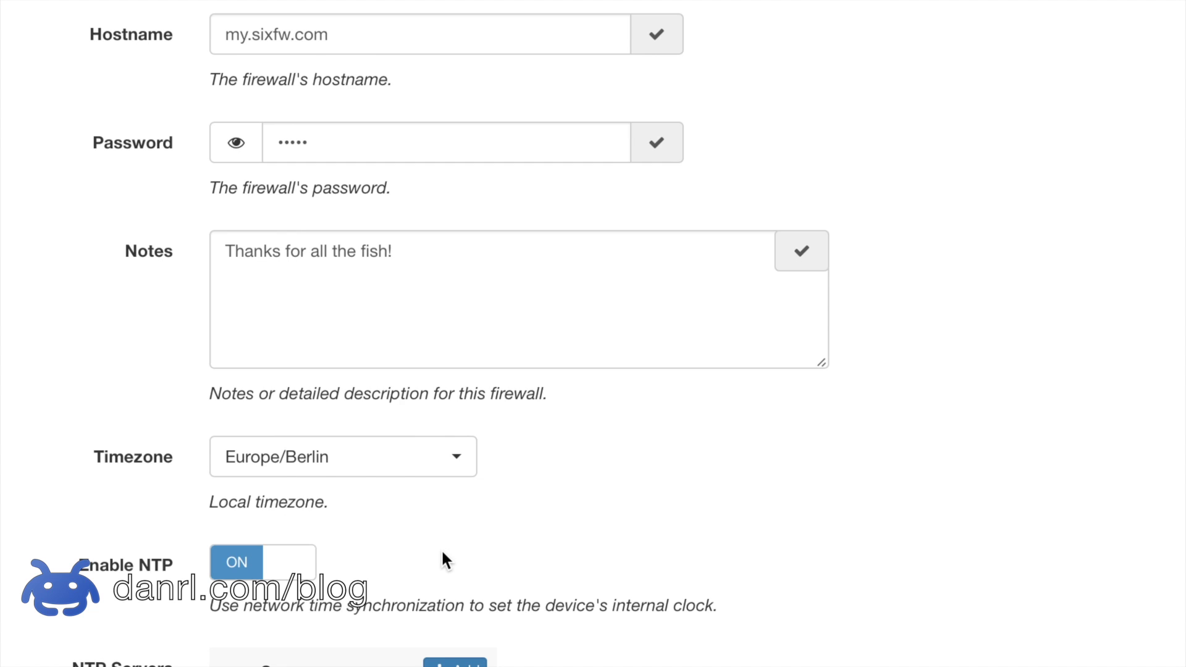
Step: Switch Enable NTP off and back on, leaving time synchronization enabled
{"action": "left_click", "coordinate": [307, 563]}
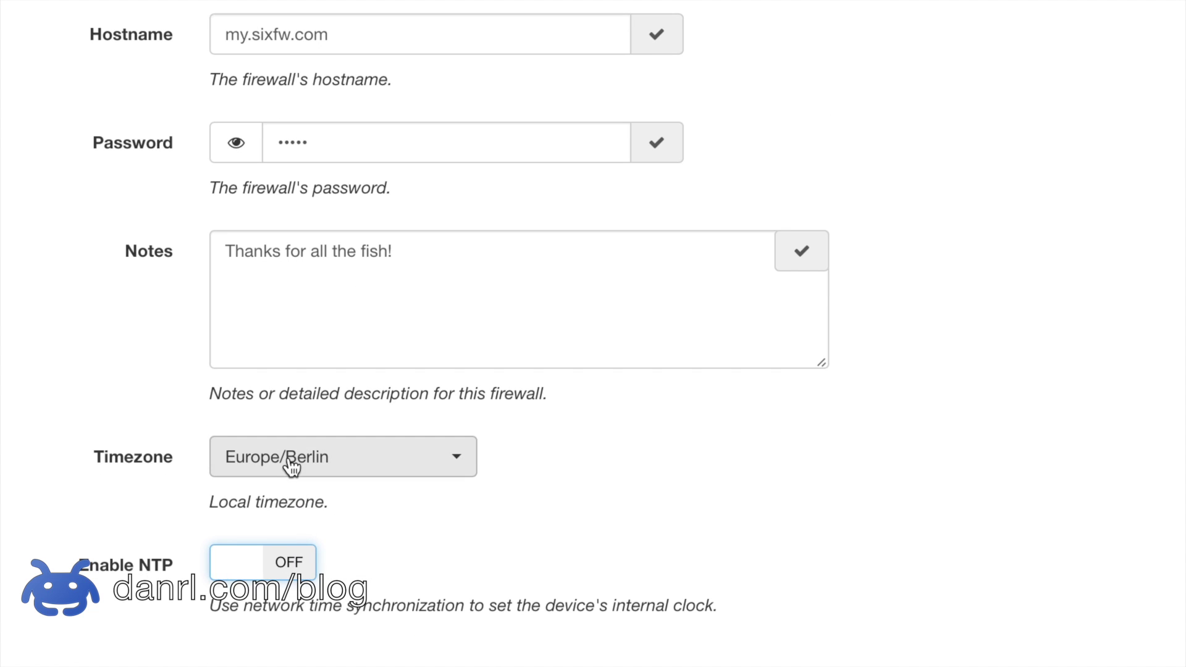
{"action": "left_click", "coordinate": [272, 562]}
{"action": "scroll", "coordinate": [492, 596], "scroll_direction": "down", "scroll_amount": 2}
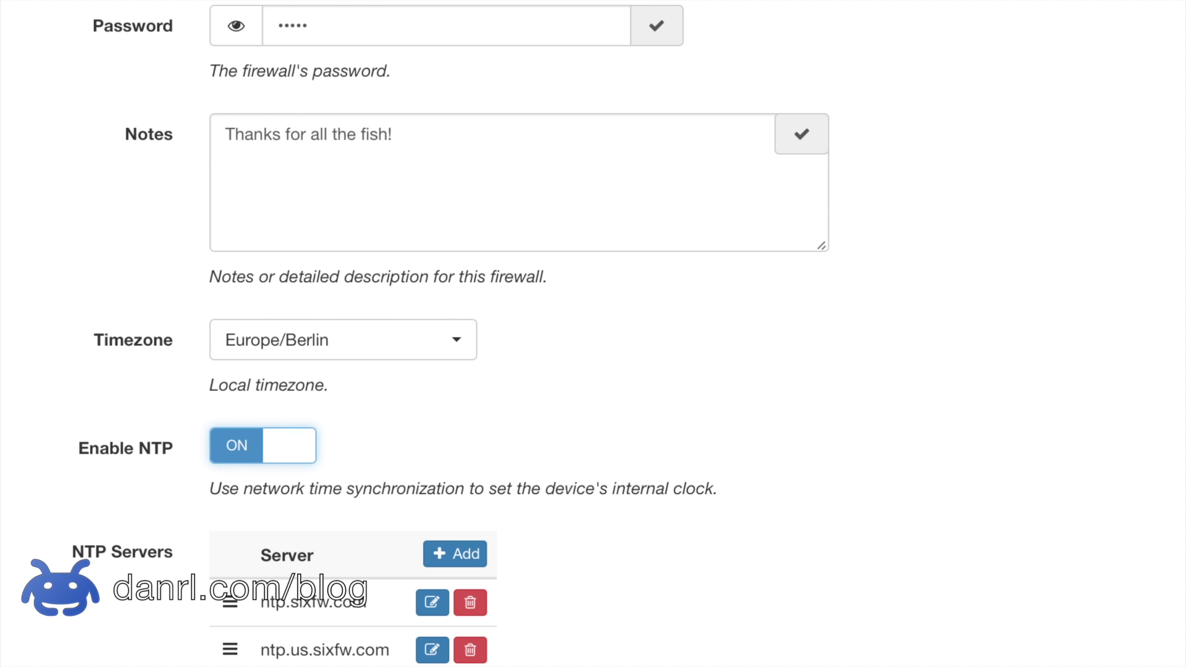
{"action": "scroll", "coordinate": [451, 334], "scroll_direction": "up", "scroll_amount": 1}
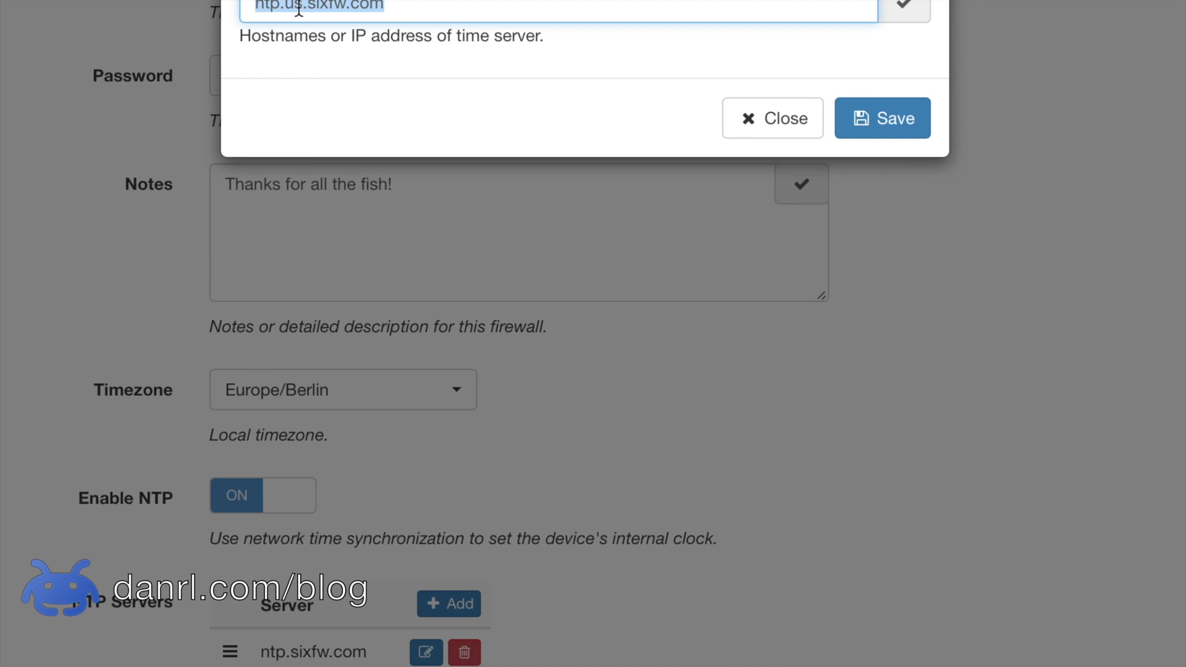
Step: Change the NTP server ntp.us.sixfw.com to ntp2.eu.sixfw.com and save it
{"action": "left_click", "coordinate": [302, 8]}
{"action": "key", "text": "BackSpace"}
{"action": "key", "text": "BackSpace"}
{"action": "type", "text": "eu"}
{"action": "key", "text": "Left"}
{"action": "key", "text": "Left"}
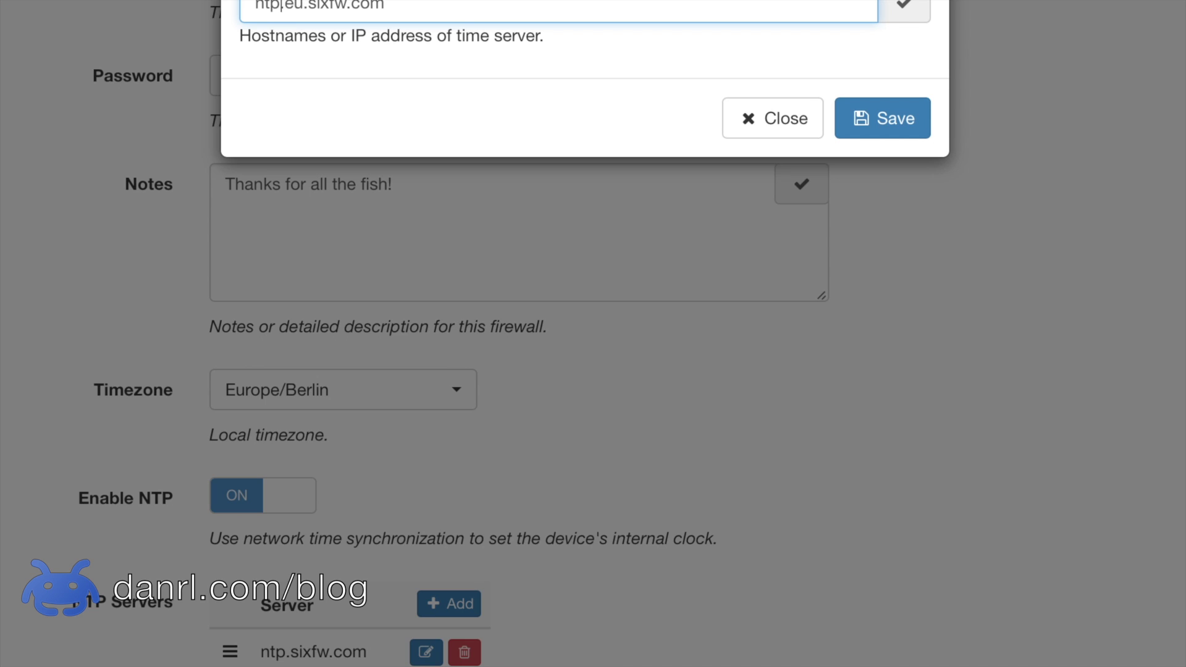
{"action": "key", "text": "BackSpace"}
{"action": "type", "text": "2."}
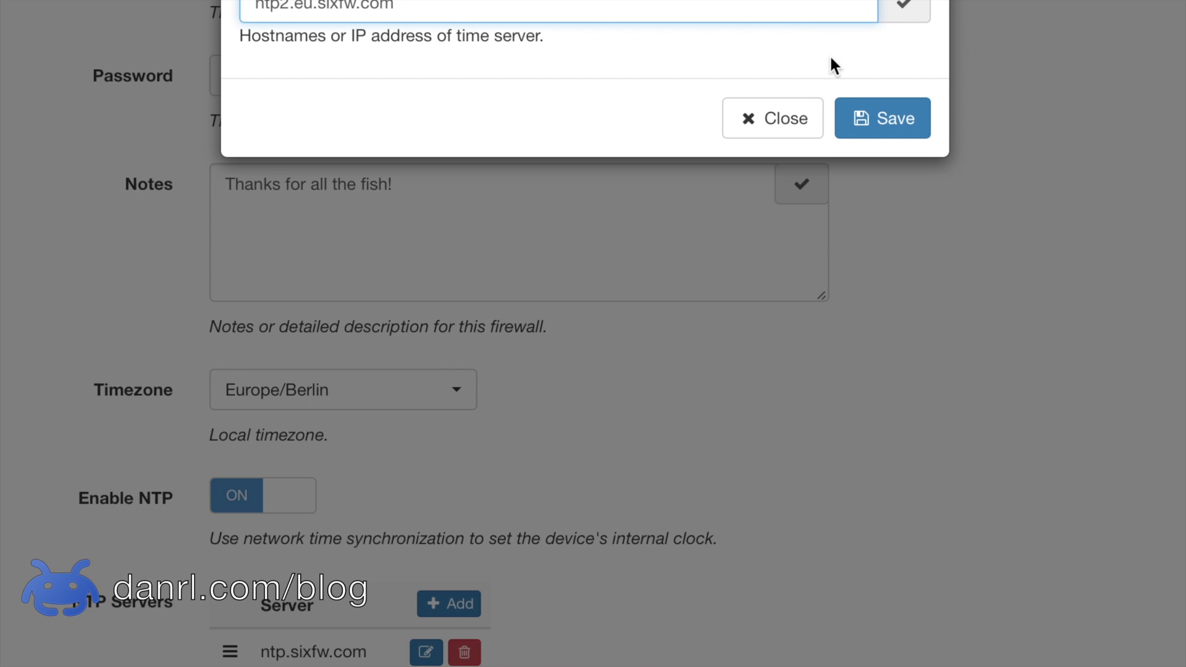
{"action": "left_click", "coordinate": [879, 120]}
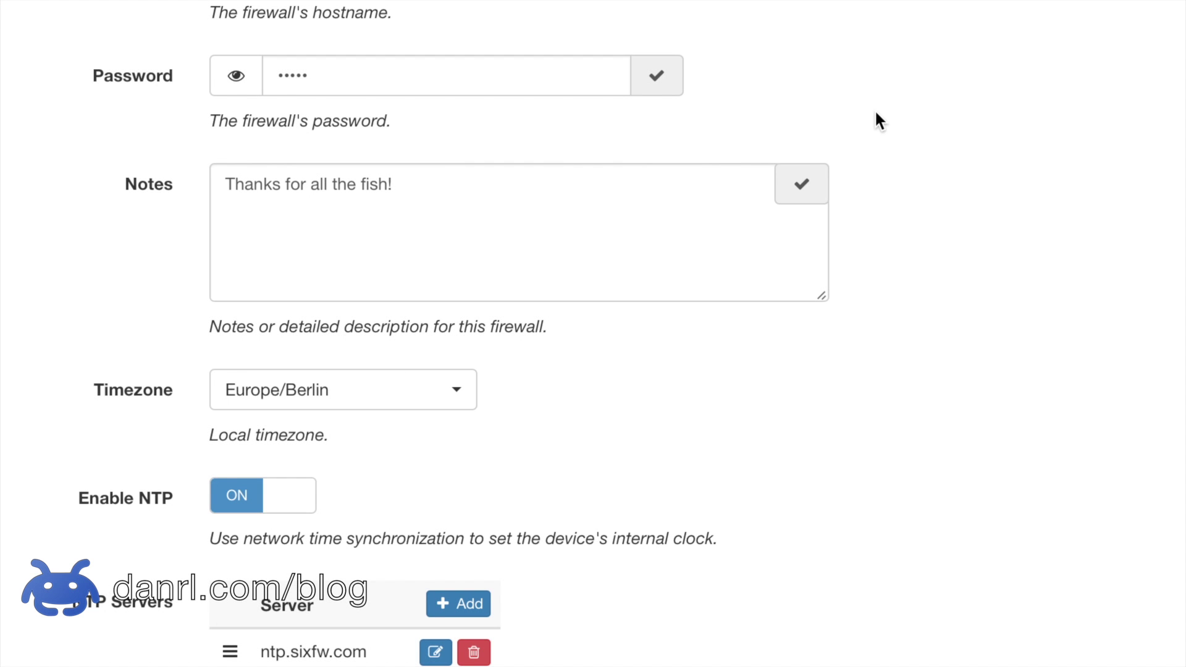
{"action": "scroll", "coordinate": [876, 113], "scroll_direction": "up", "scroll_amount": 1}
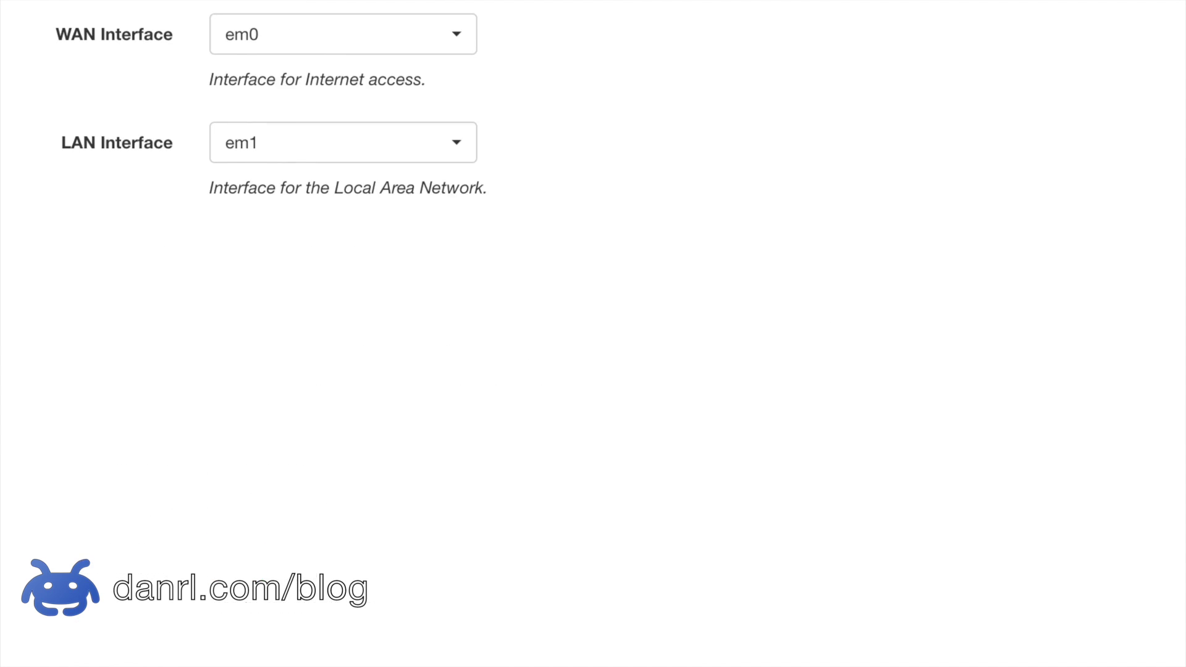
{"action": "left_click", "coordinate": [464, 147]}
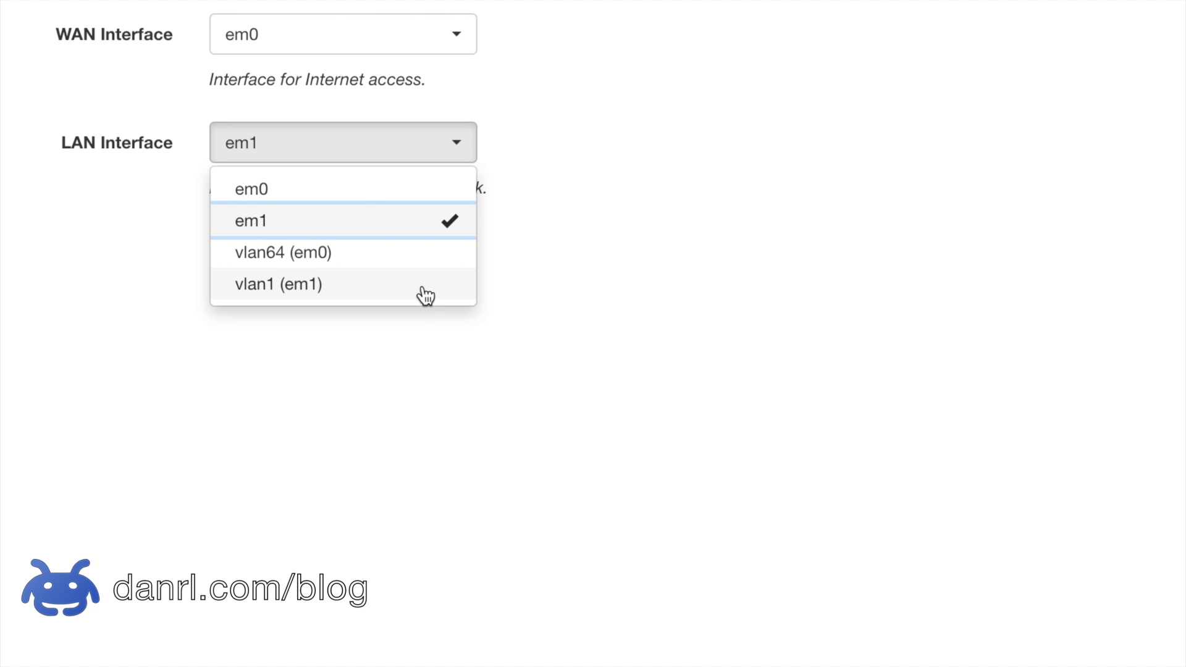
{"action": "left_click", "coordinate": [436, 226]}
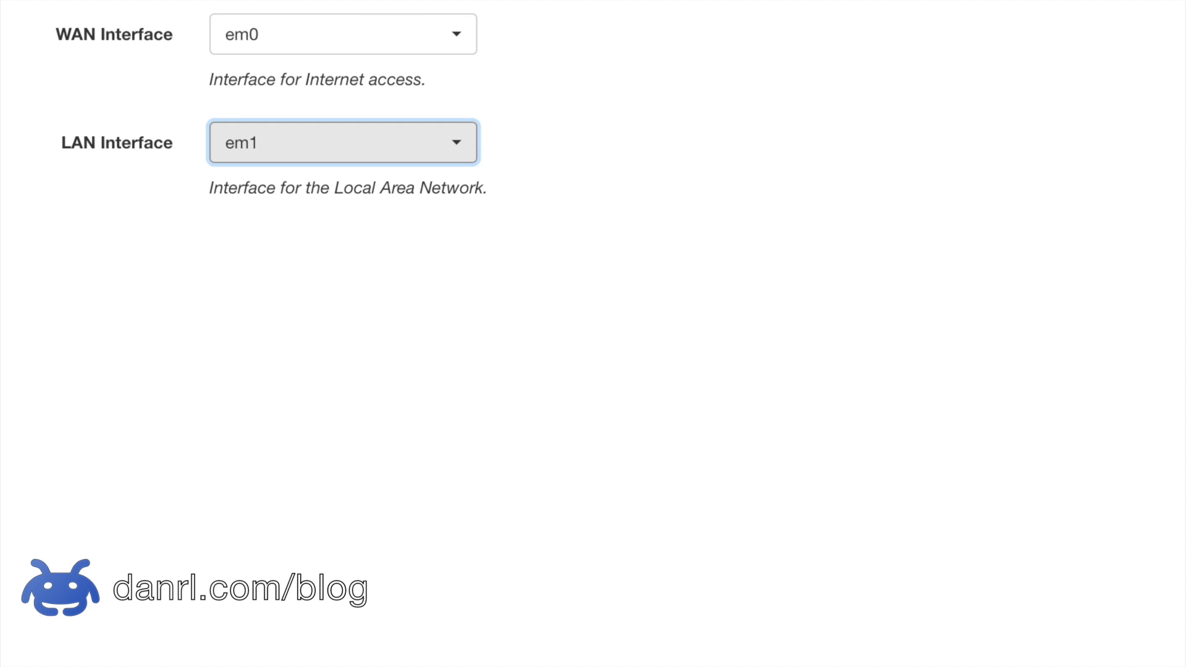
{"action": "left_click", "coordinate": [279, 5]}
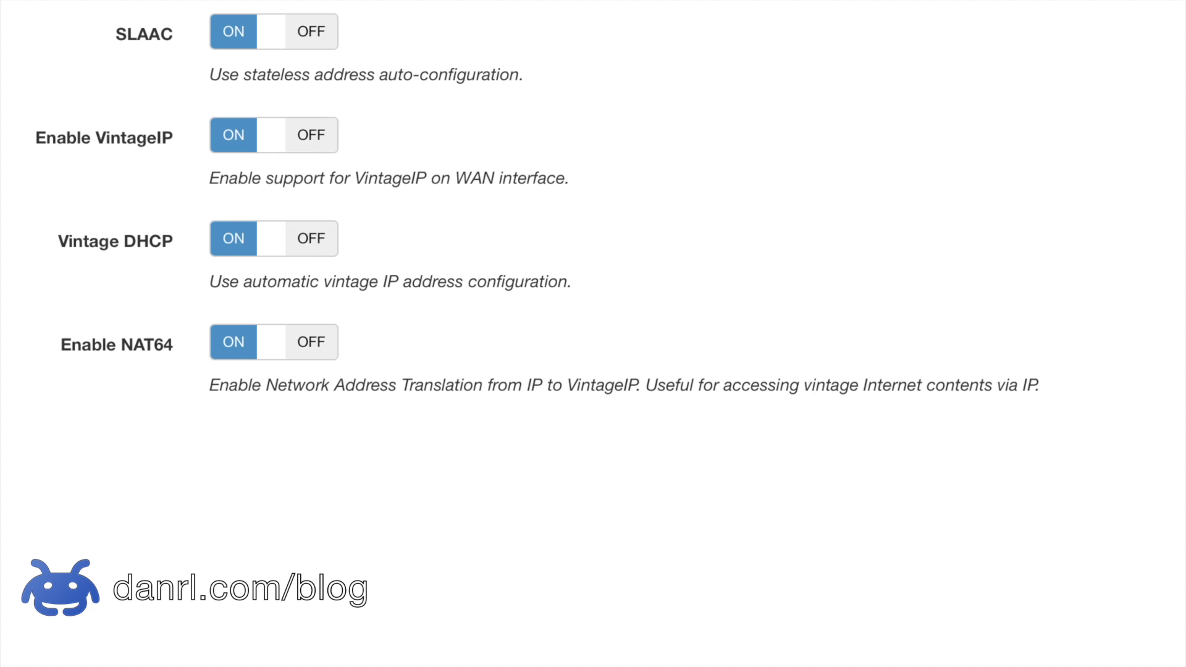
Step: Turn off SLAAC and add static address 2001:db8::1/64 with default gateway 2001:db8::
{"action": "left_click", "coordinate": [288, 41]}
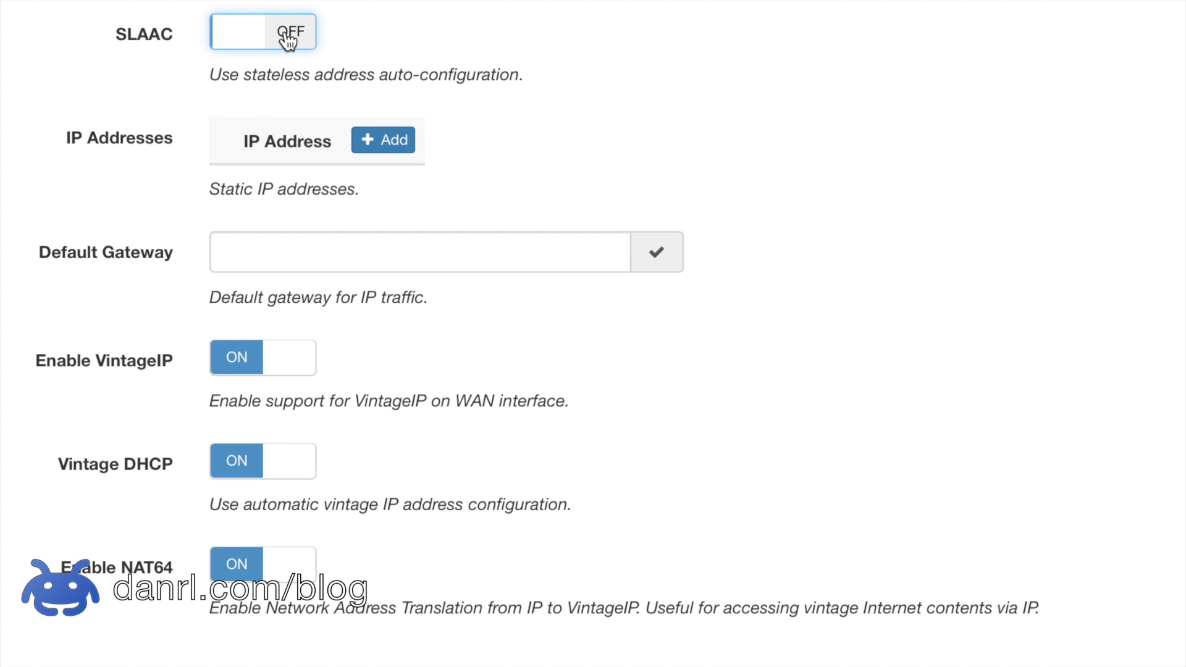
{"action": "left_click", "coordinate": [380, 147]}
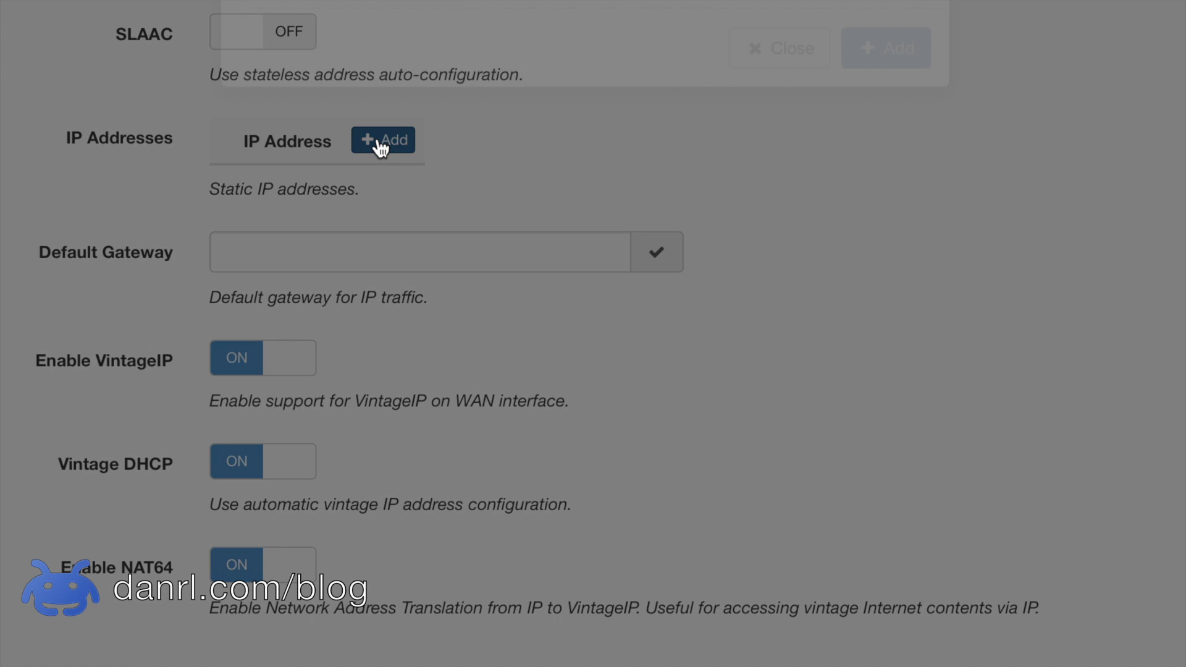
{"action": "type", "text": "2001"}
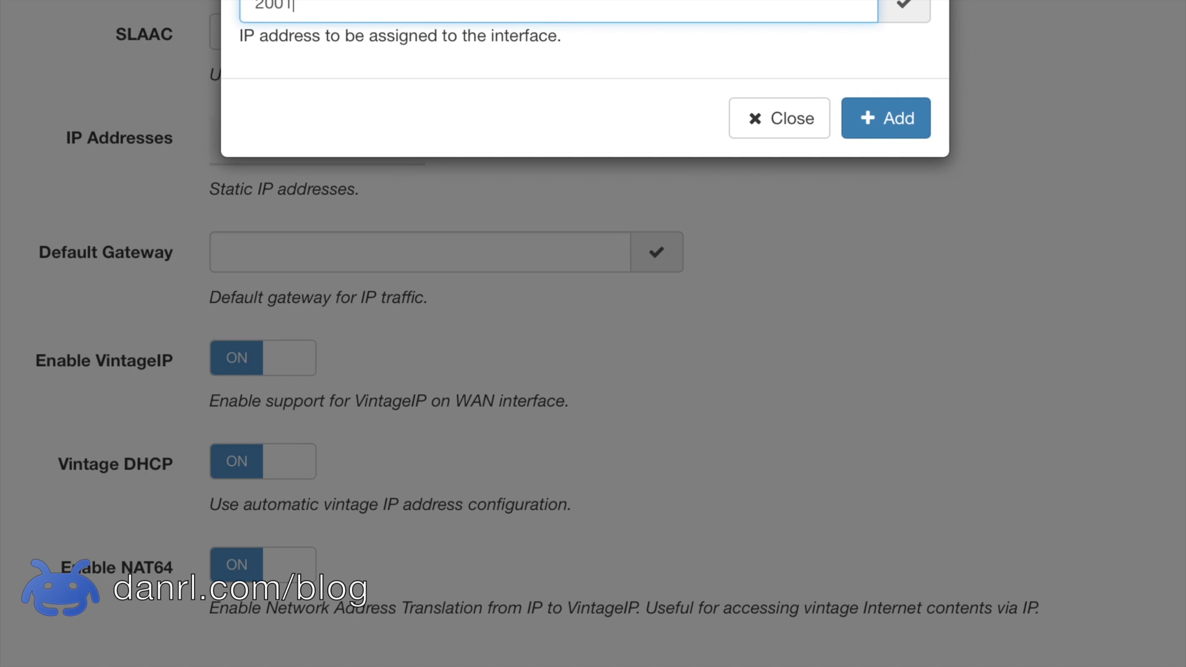
{"action": "type", "text": ":db8::1/64"}
{"action": "left_click", "coordinate": [896, 124]}
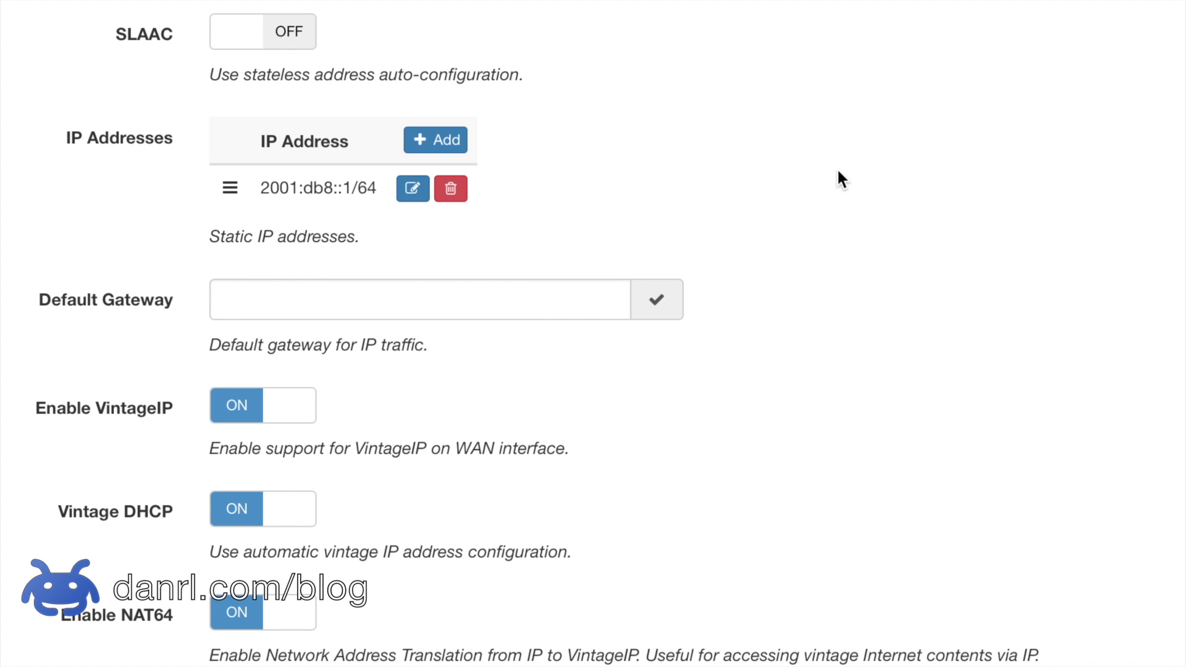
{"action": "left_click", "coordinate": [582, 292]}
{"action": "type", "text": "2001:db8::"}
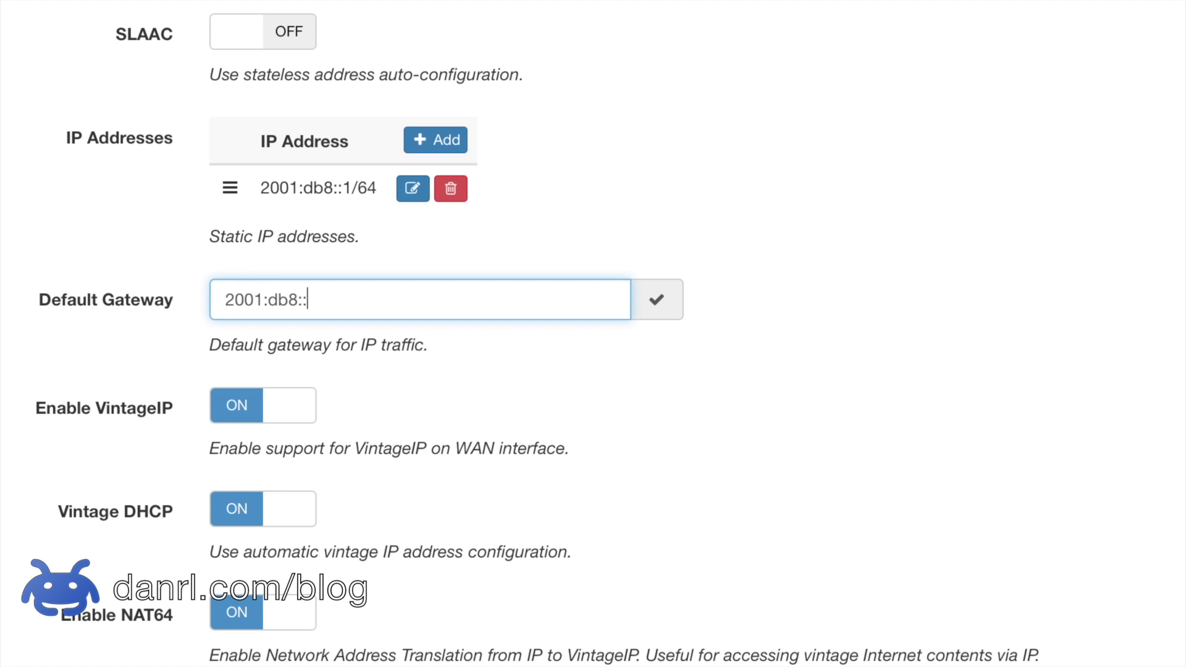
{"action": "left_click", "coordinate": [517, 379]}
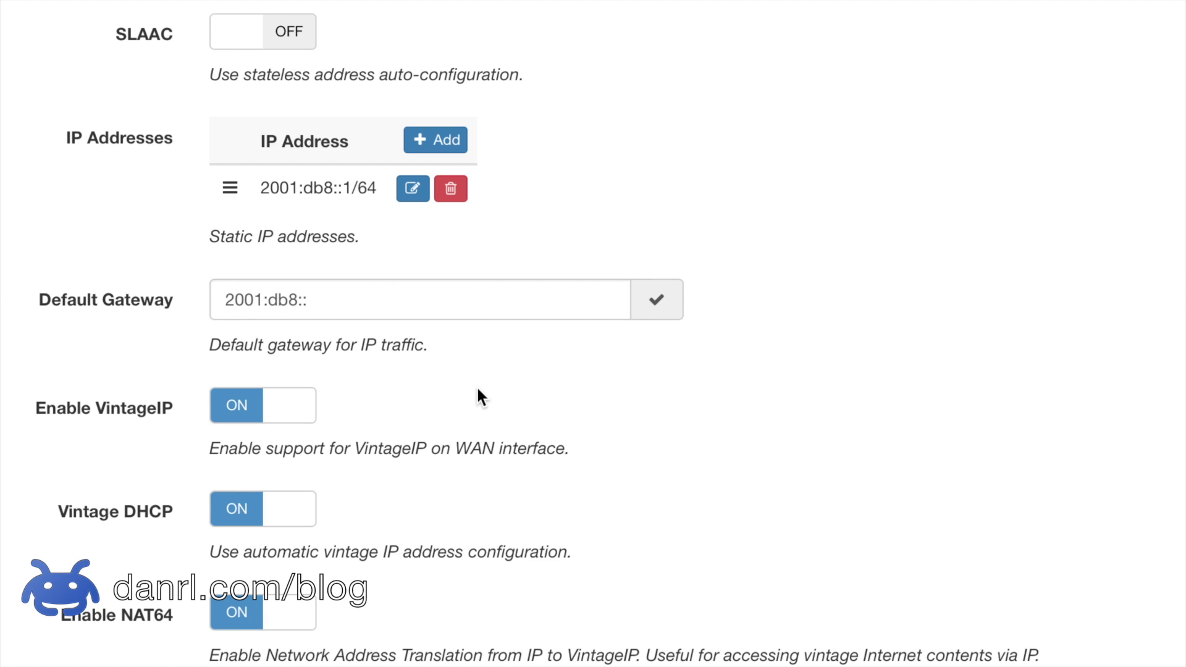
Step: Enable VintageIP on the WAN, toggling Vintage DHCP and NAT64 off and back on
{"action": "left_click", "coordinate": [291, 420]}
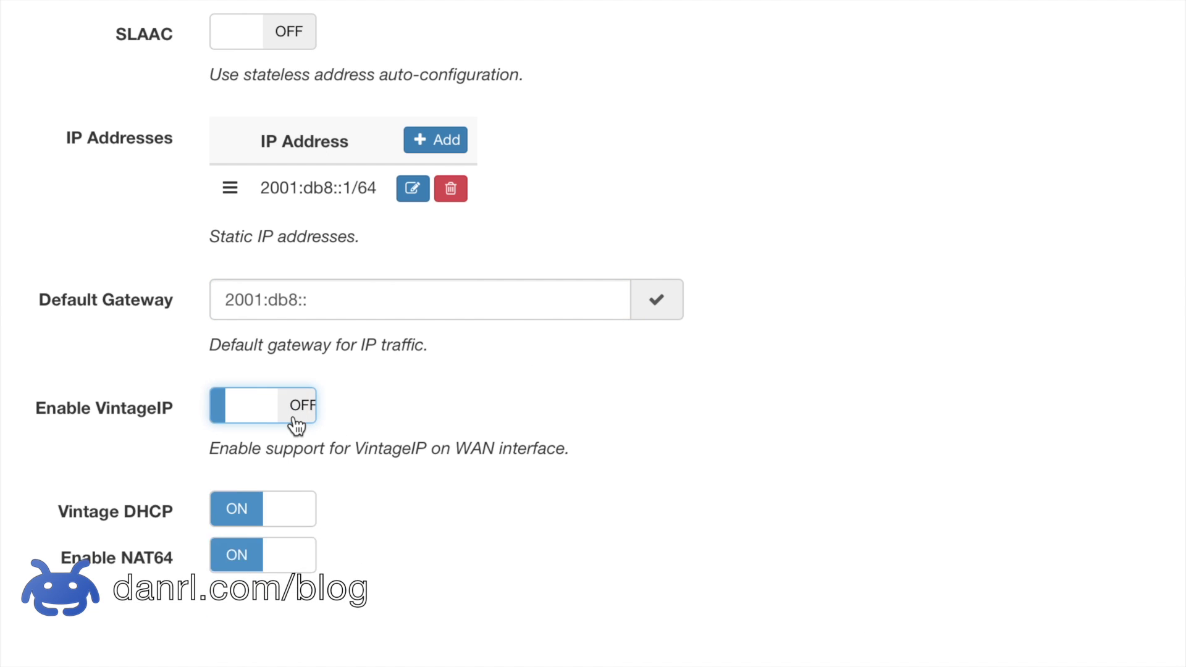
{"action": "left_click", "coordinate": [295, 422]}
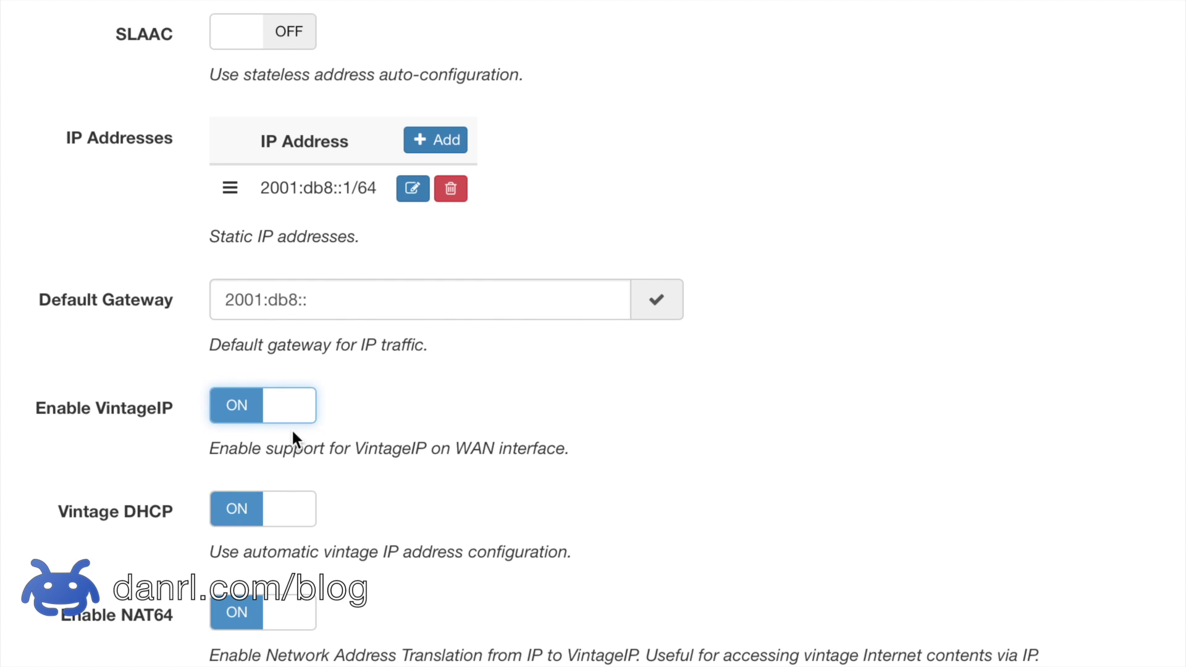
{"action": "left_click", "coordinate": [286, 503]}
{"action": "scroll", "coordinate": [402, 517], "scroll_direction": "down", "scroll_amount": 2}
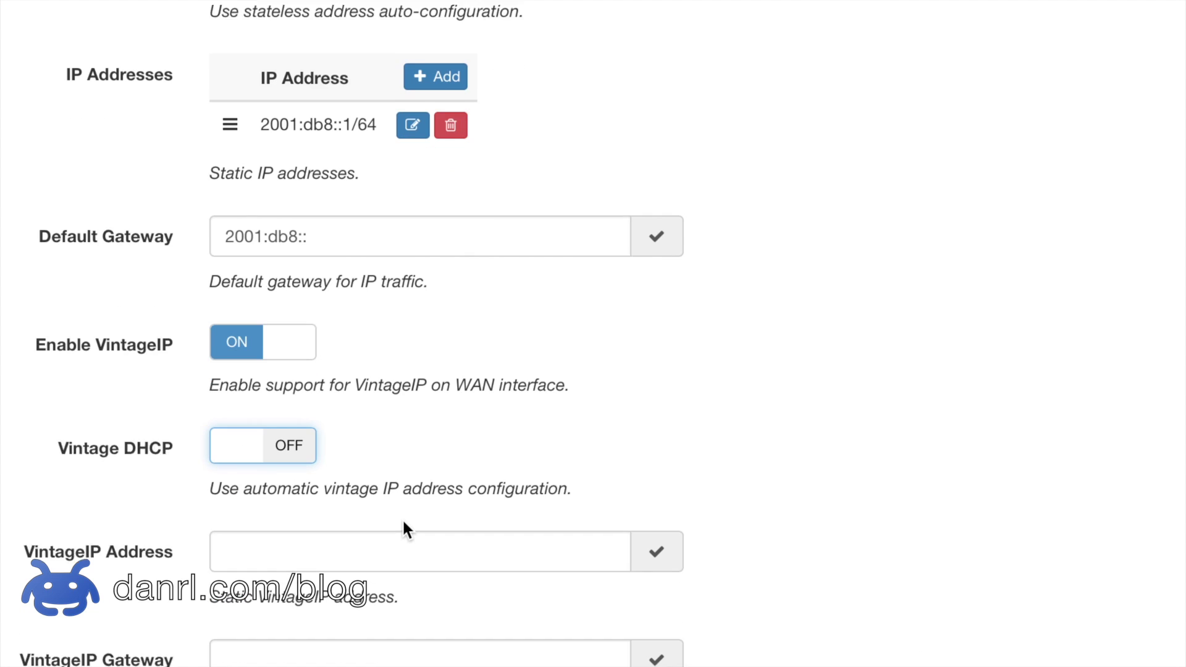
{"action": "left_click", "coordinate": [285, 435]}
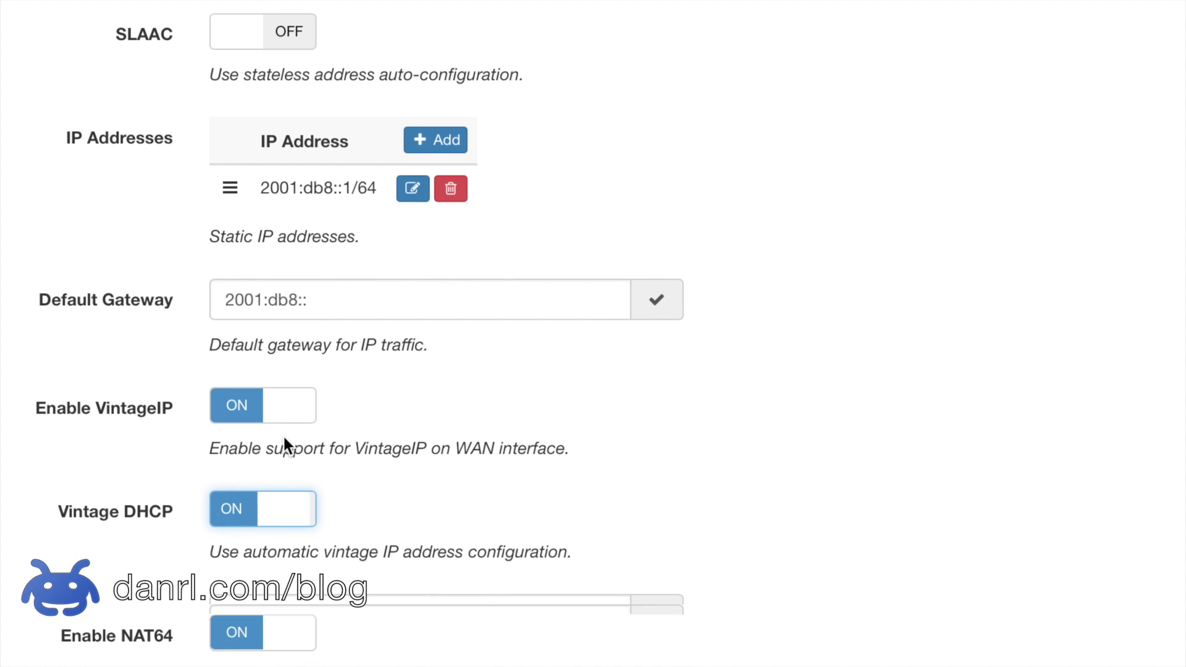
{"action": "left_click", "coordinate": [297, 616]}
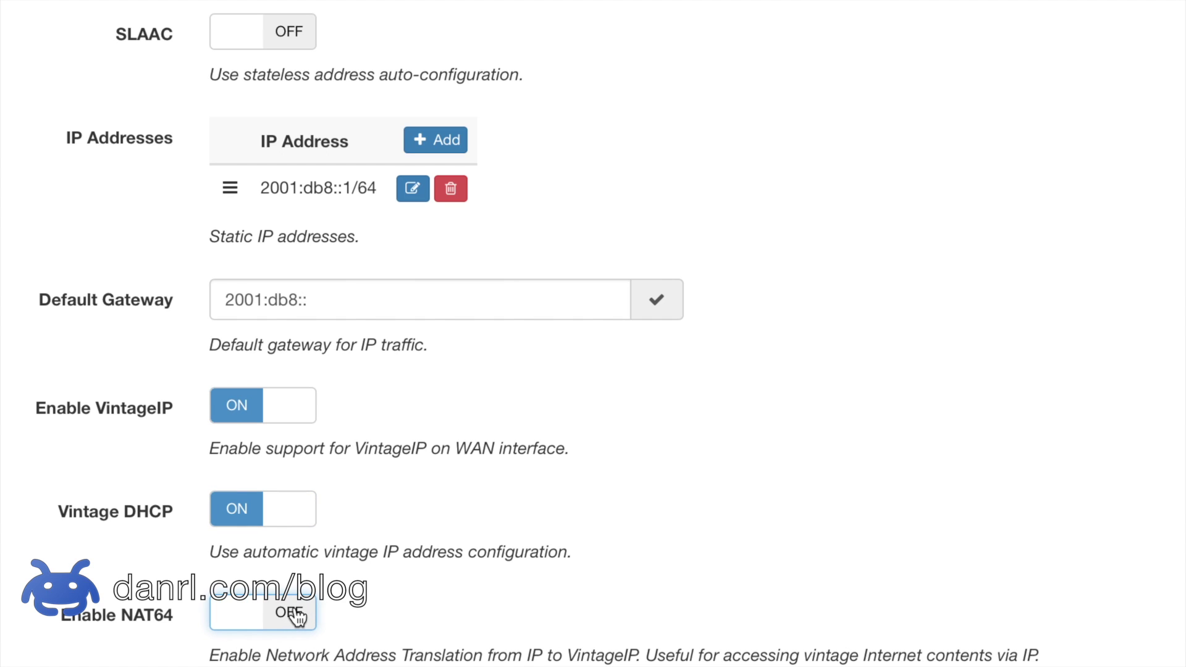
{"action": "left_click", "coordinate": [297, 616]}
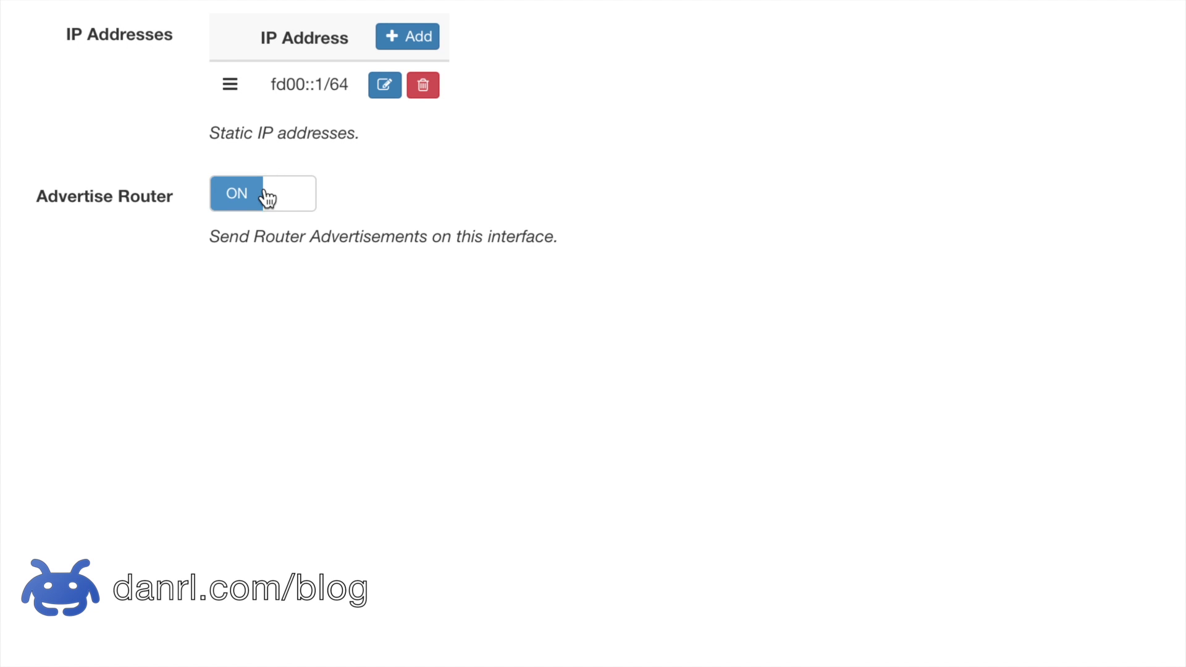
Step: Add static address 2001:db8:1337::1/64 beside fd00::1/64, keeping Advertise Router on
{"action": "left_click", "coordinate": [278, 203]}
{"action": "left_click", "coordinate": [279, 204]}
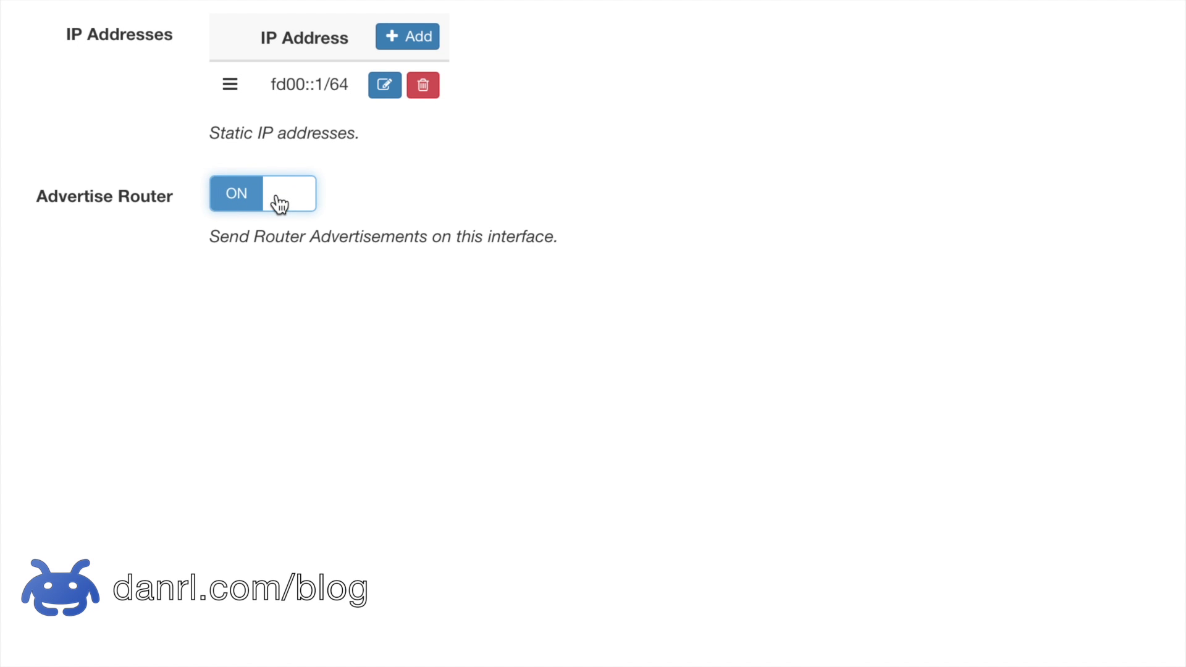
{"action": "left_click", "coordinate": [400, 41]}
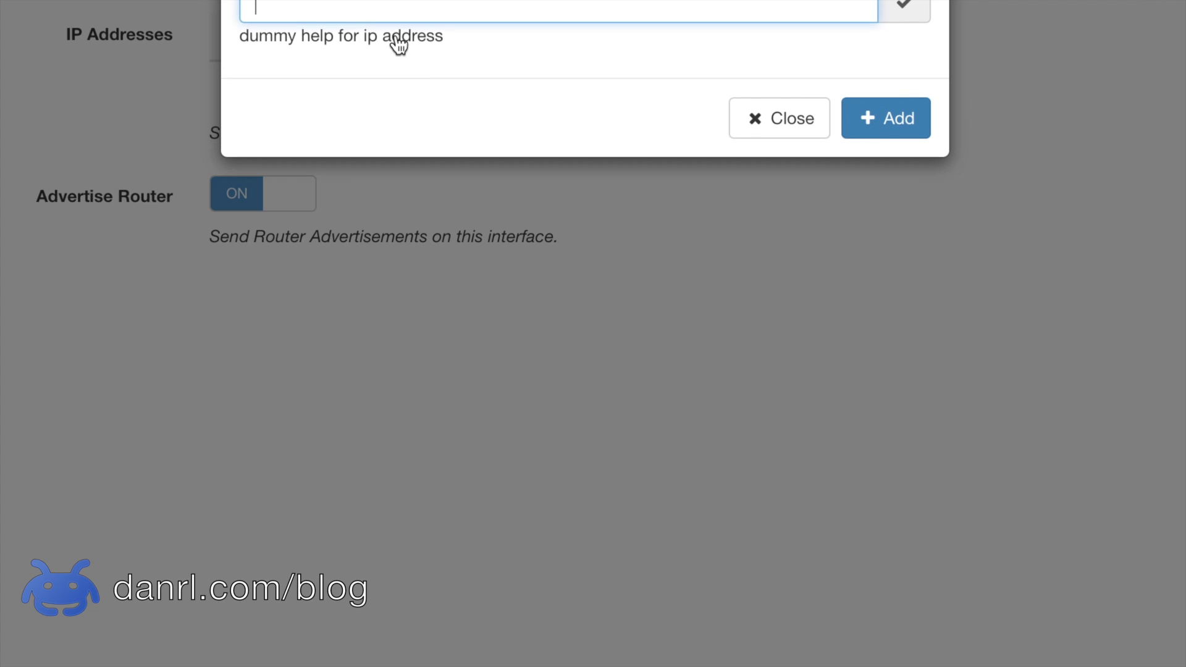
{"action": "type", "text": "2001:db8:1337::"}
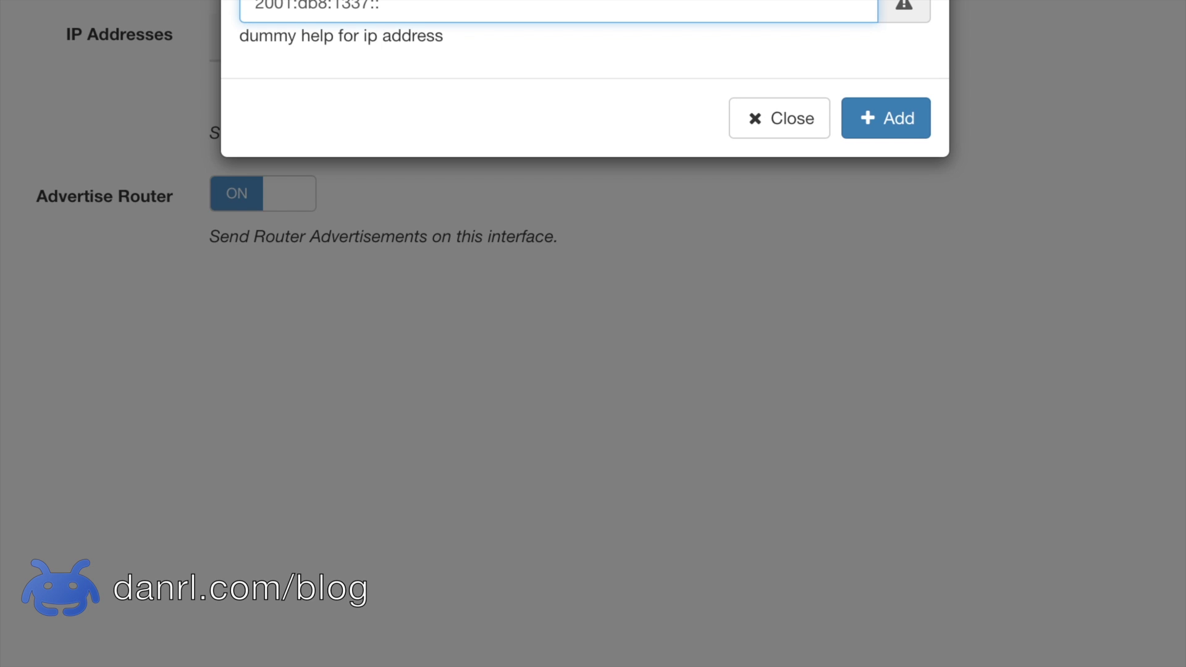
{"action": "type", "text": "1/64"}
{"action": "left_click", "coordinate": [876, 121]}
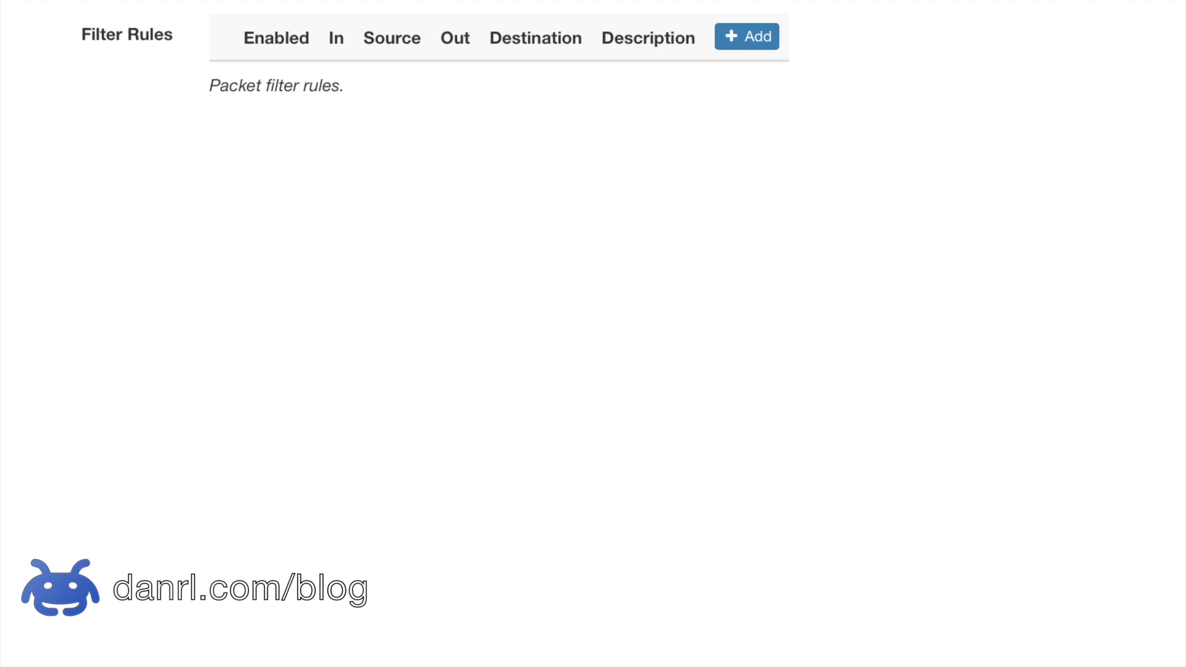
Step: Start a new filter rule with incoming interface em0 and source 2001:db8::/64
{"action": "left_click", "coordinate": [741, 39]}
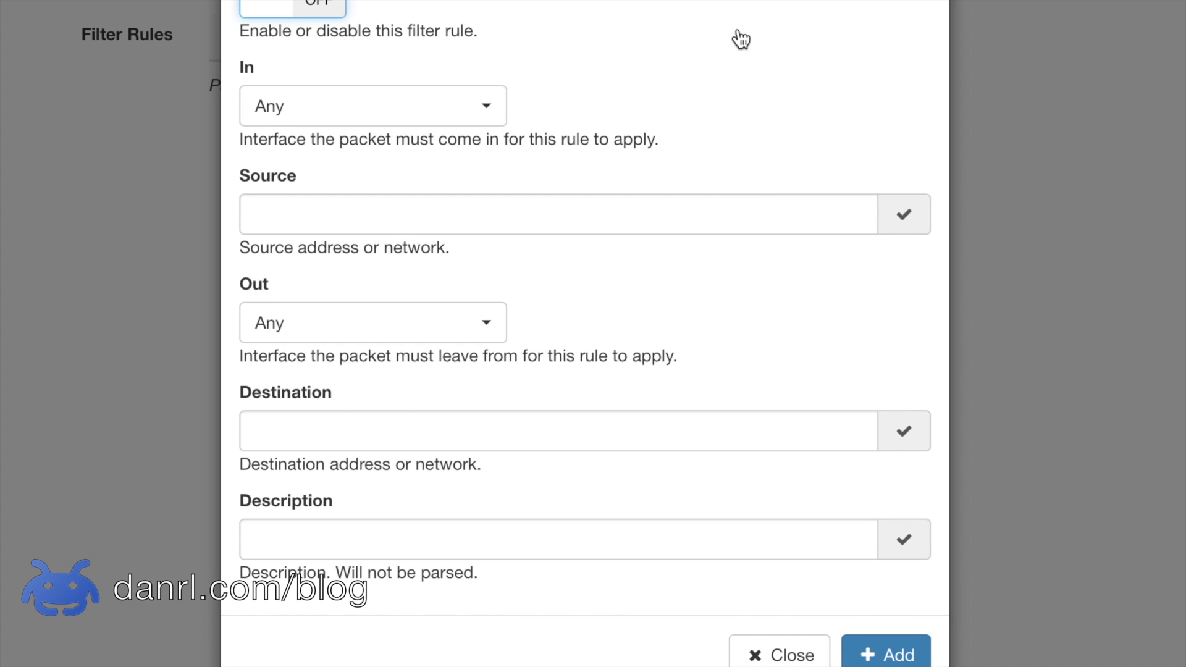
{"action": "left_click", "coordinate": [419, 112]}
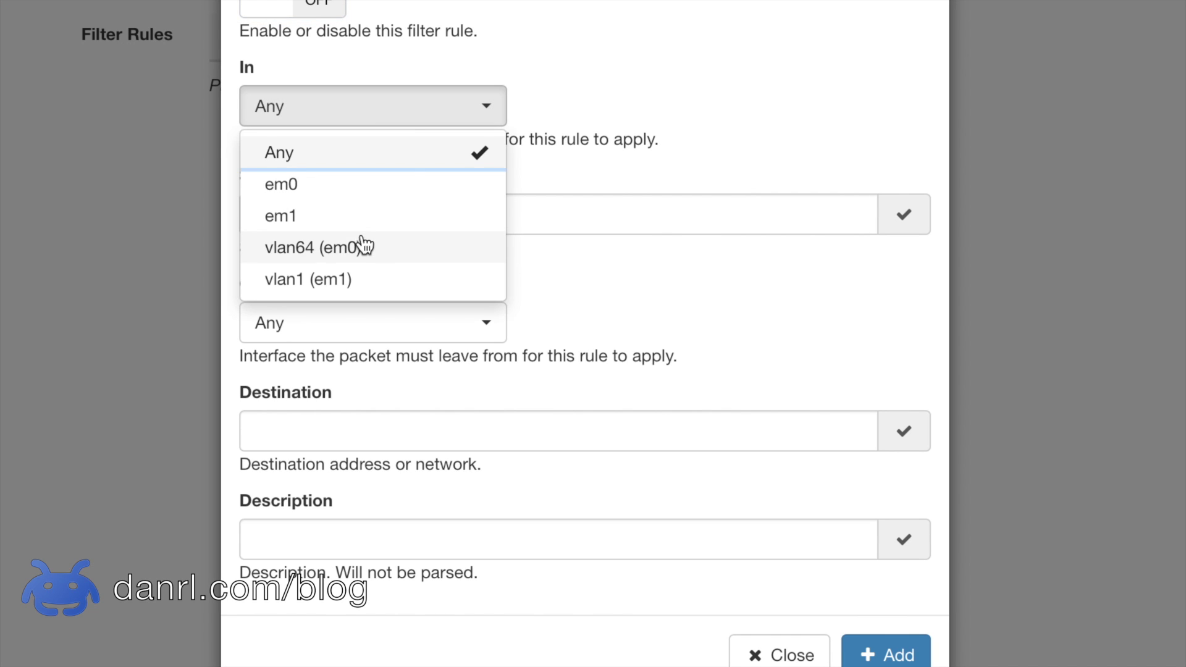
{"action": "left_click", "coordinate": [362, 196]}
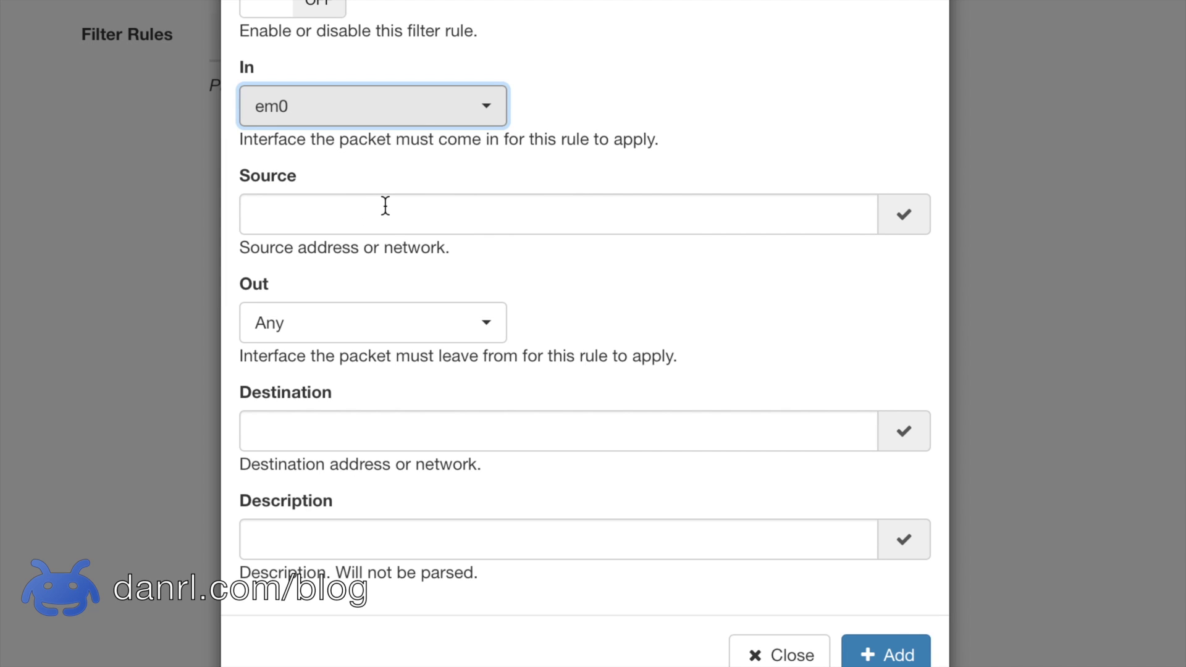
{"action": "left_click", "coordinate": [385, 205]}
{"action": "type", "text": "2001:db8::"}
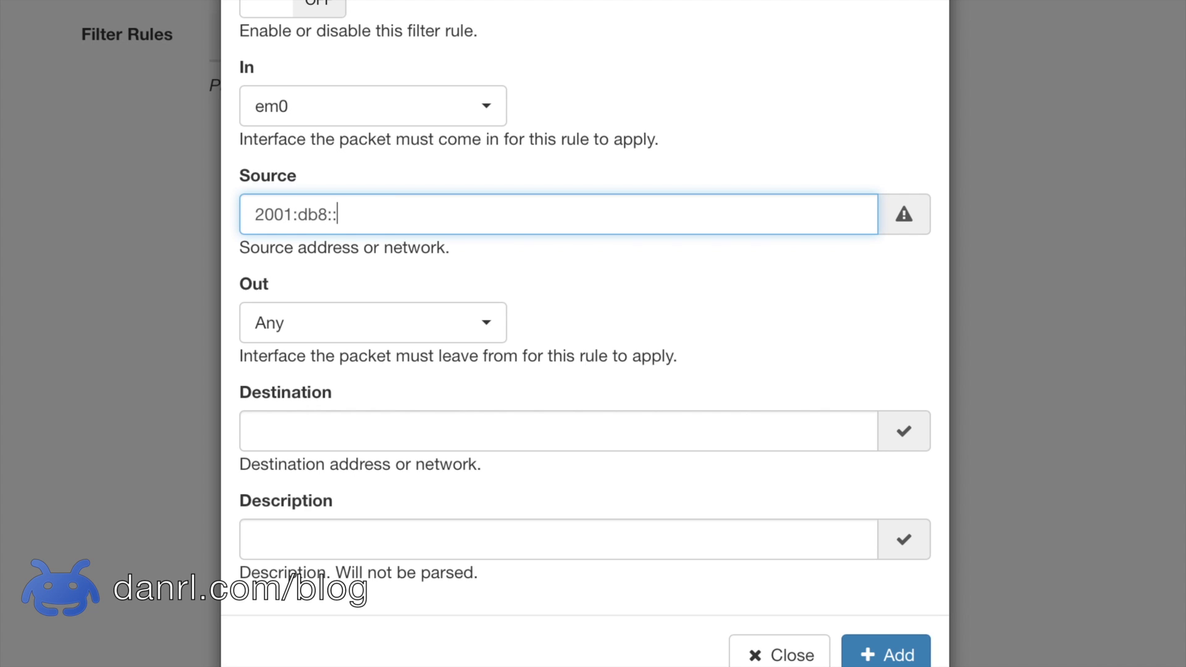
{"action": "type", "text": "/64"}
Step: Set the rule's outgoing interface em1 and destination 2001:db8:1337::123/128
{"action": "left_click", "coordinate": [323, 328]}
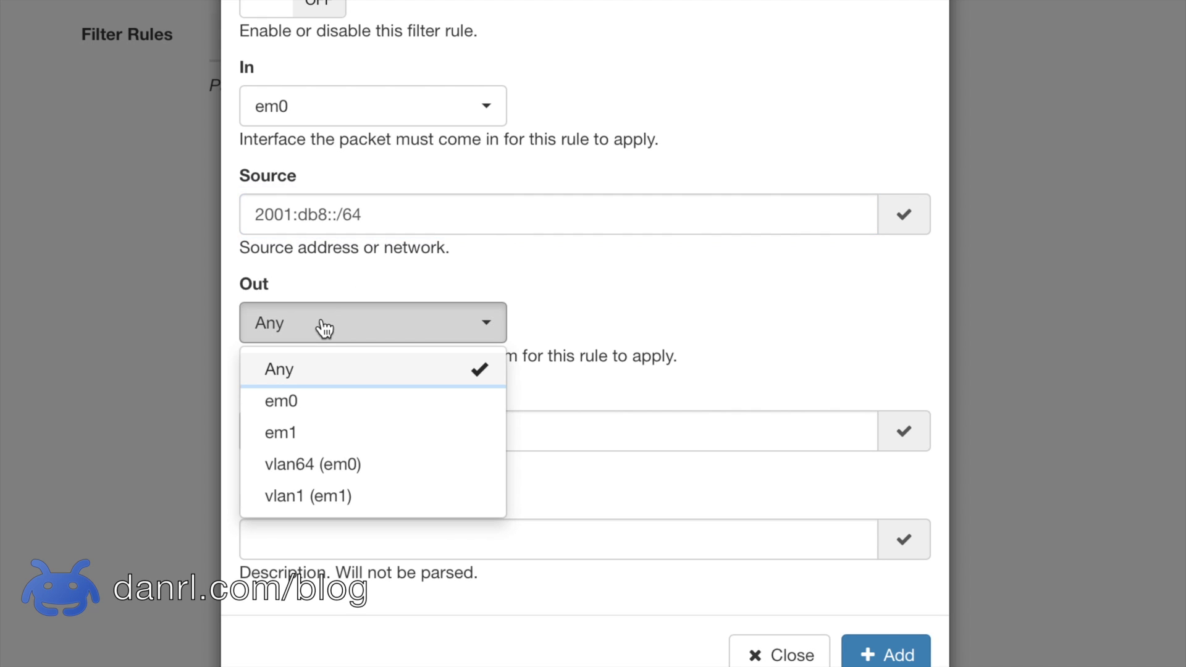
{"action": "left_click", "coordinate": [317, 434]}
{"action": "left_click", "coordinate": [371, 442]}
{"action": "type", "text": "2001:db8:1337::123/128"}
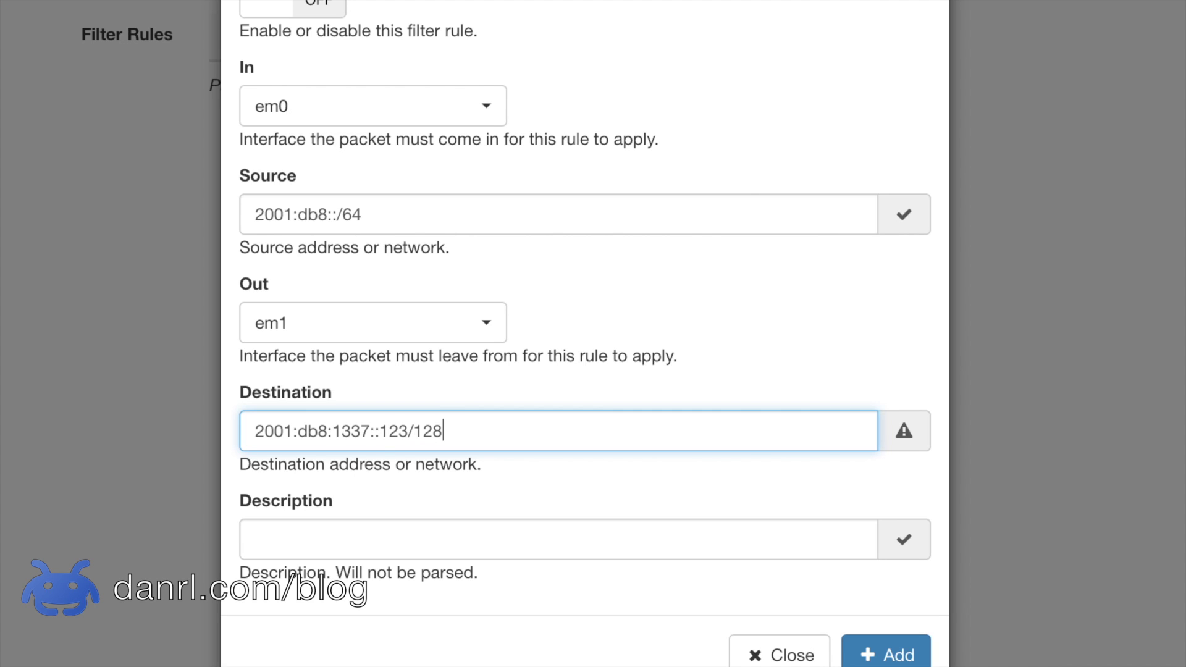
Step: Describe the rule as 'allow a single host to be accessed from outside', enable it and add it
{"action": "left_click", "coordinate": [368, 547]}
{"action": "type", "text": "allow a single host to be accessed from outside"}
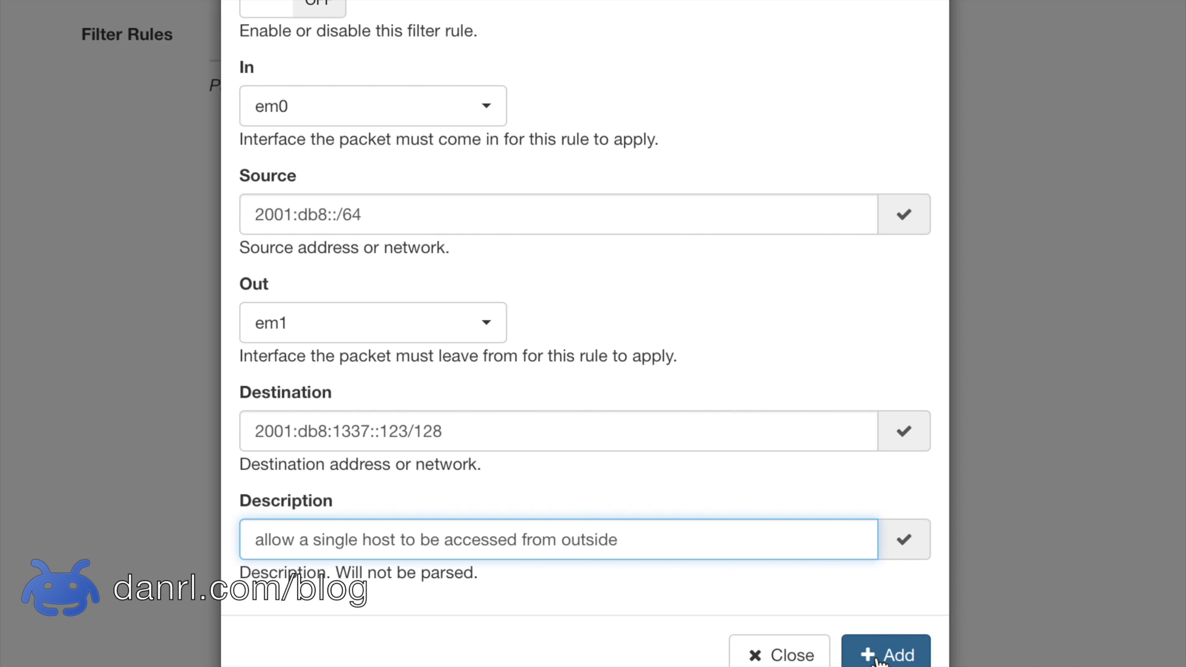
{"action": "left_click", "coordinate": [321, 9]}
{"action": "left_click", "coordinate": [889, 655]}
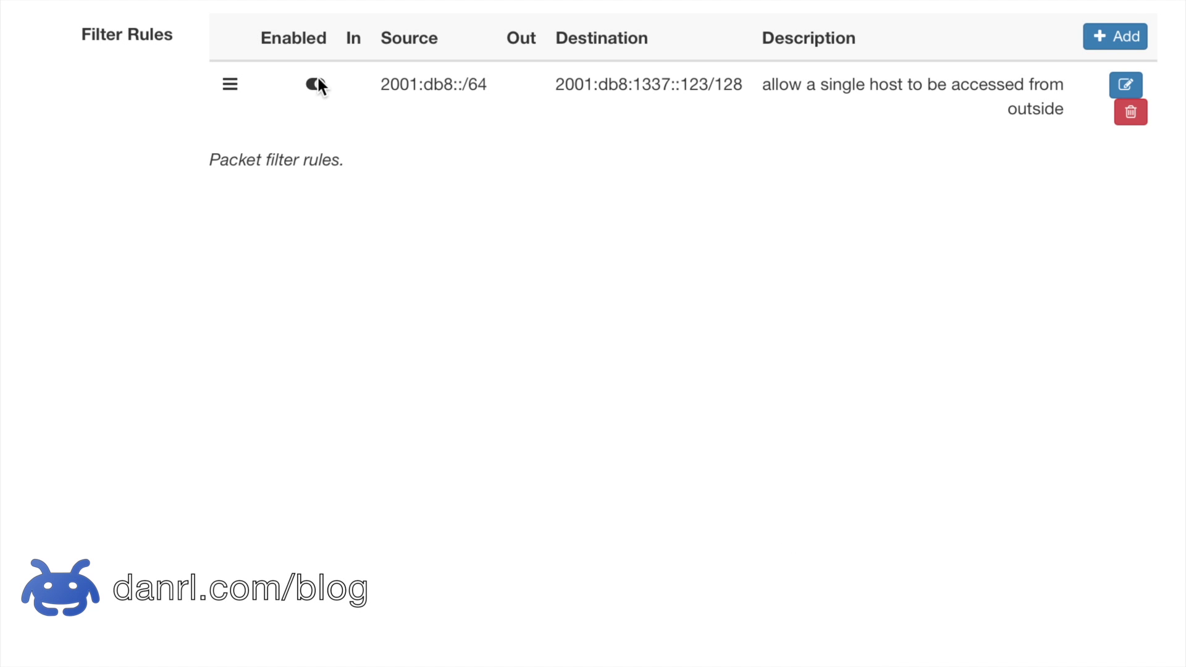
Step: Disable the 2001:db8::/64 to 2001:db8:1337::123/128 filter rule and save it
{"action": "left_click", "coordinate": [1126, 85]}
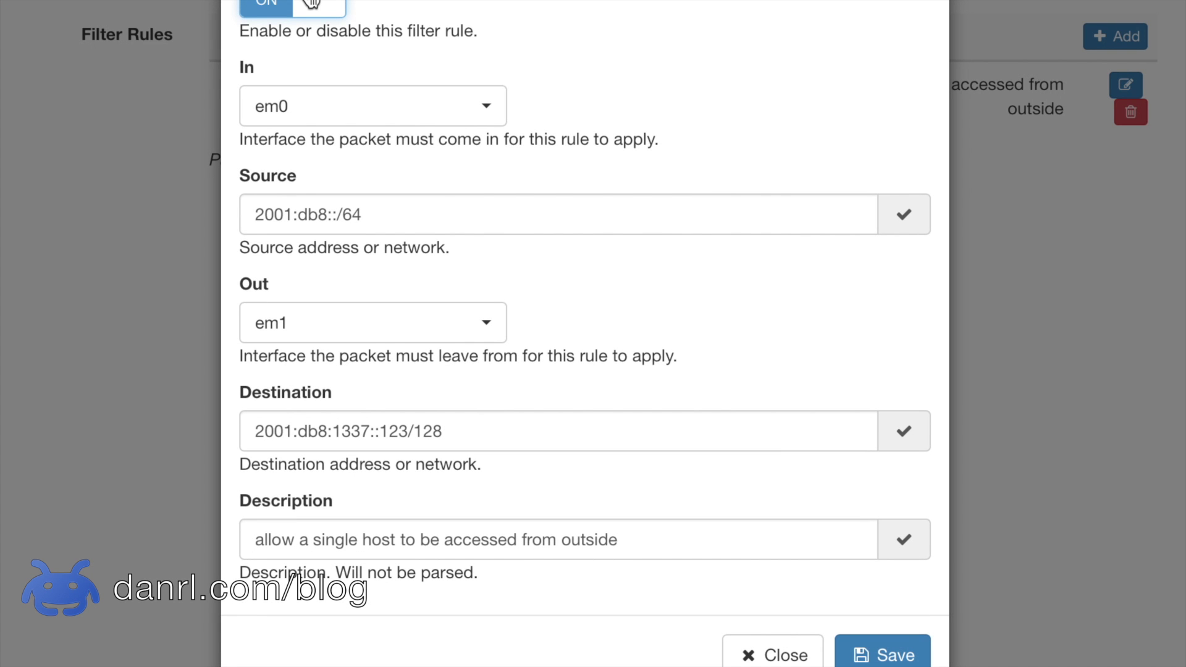
{"action": "left_click", "coordinate": [307, 7]}
{"action": "left_click", "coordinate": [888, 659]}
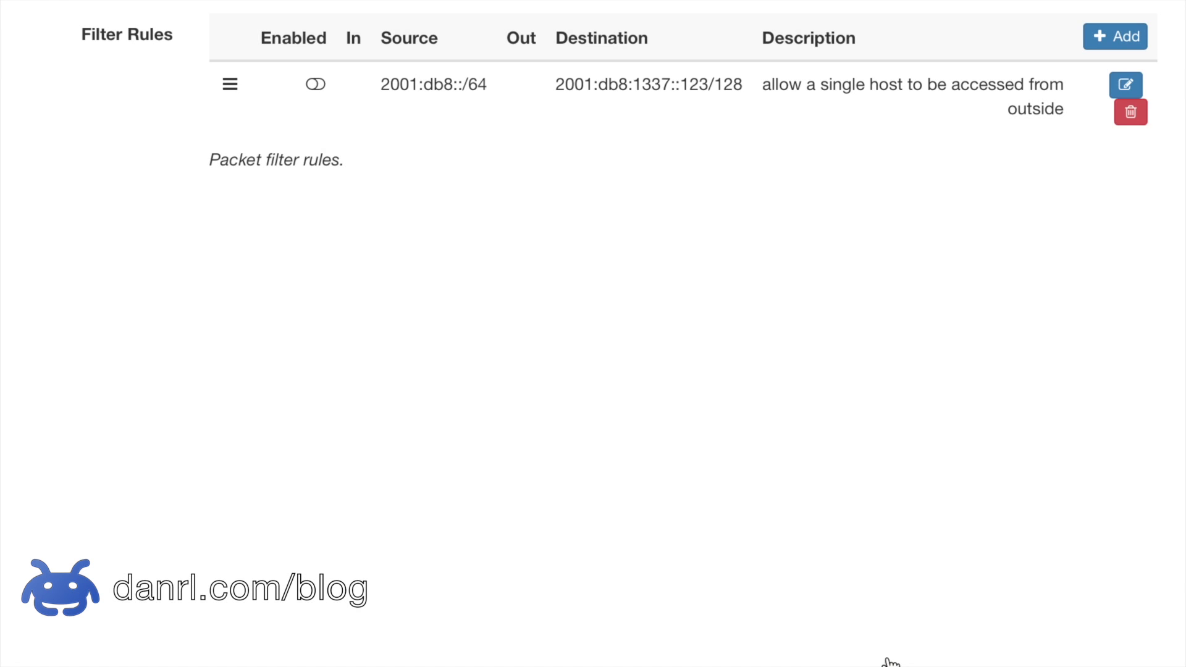